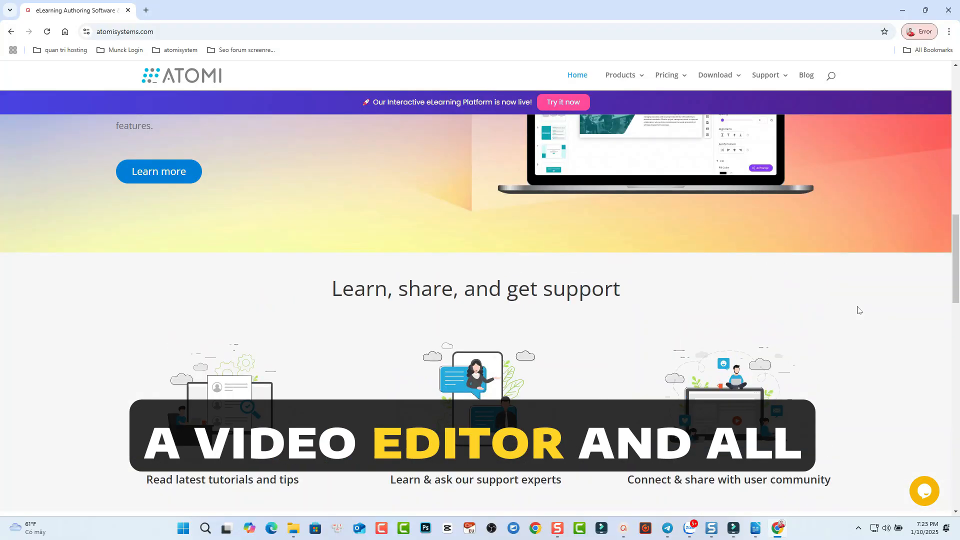
Look through the Atomi homepage and the ActivePresenter 9 overview page.
scroll(958, 234, "up", 4)
scroll(958, 233, "up", 5)
scroll(654, 290, "down", 9)
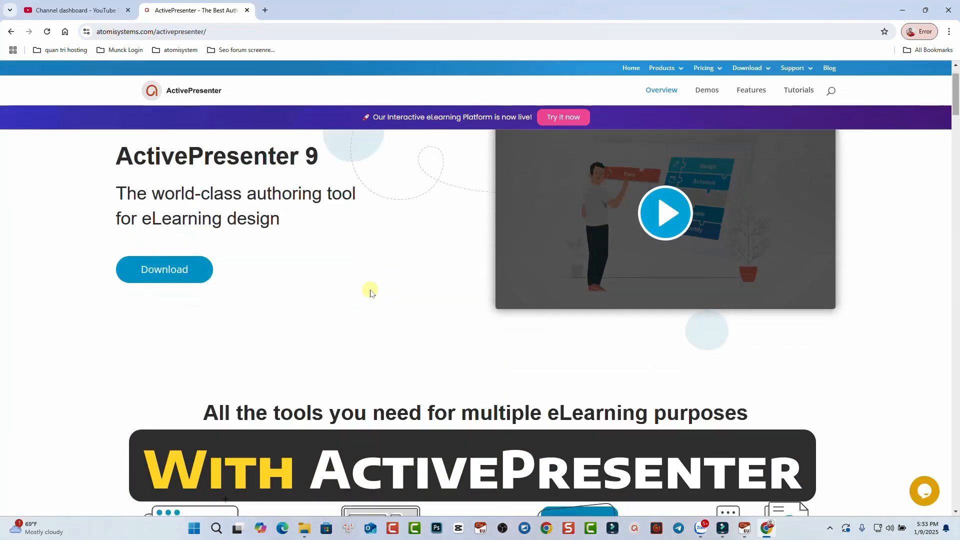
scroll(371, 292, "down", 5)
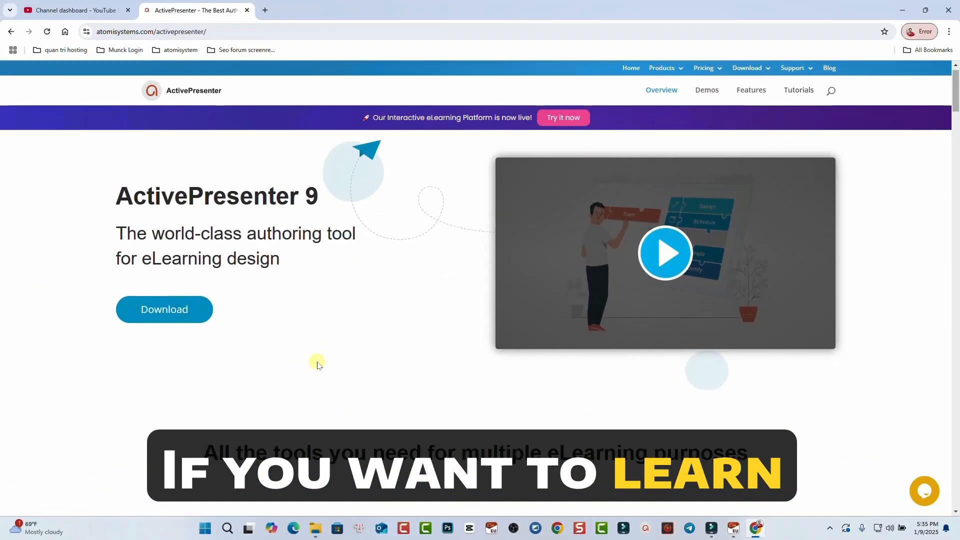
scroll(315, 360, "down", 2)
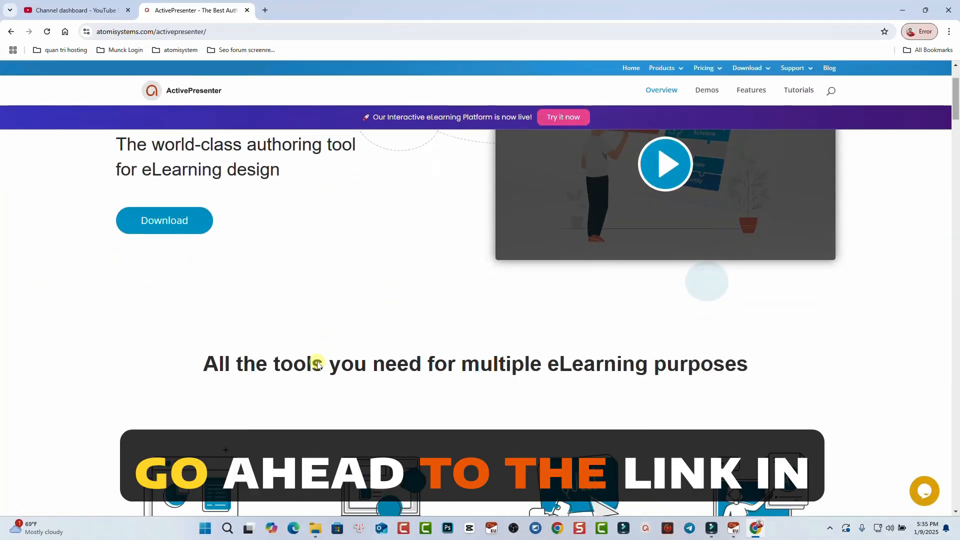
scroll(337, 345, "up", 2)
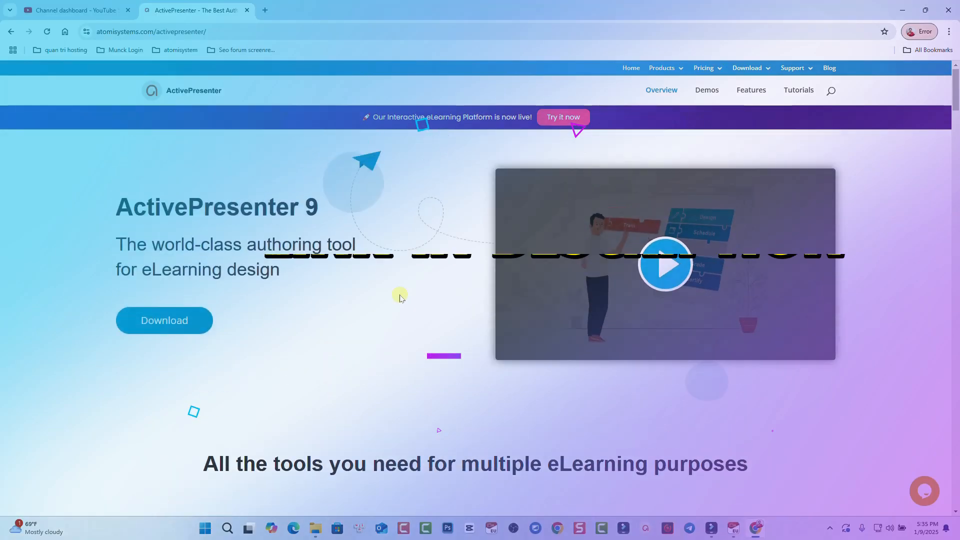
View the Demos, Features and Tutorials pages for ActivePresenter.
left_click(717, 91)
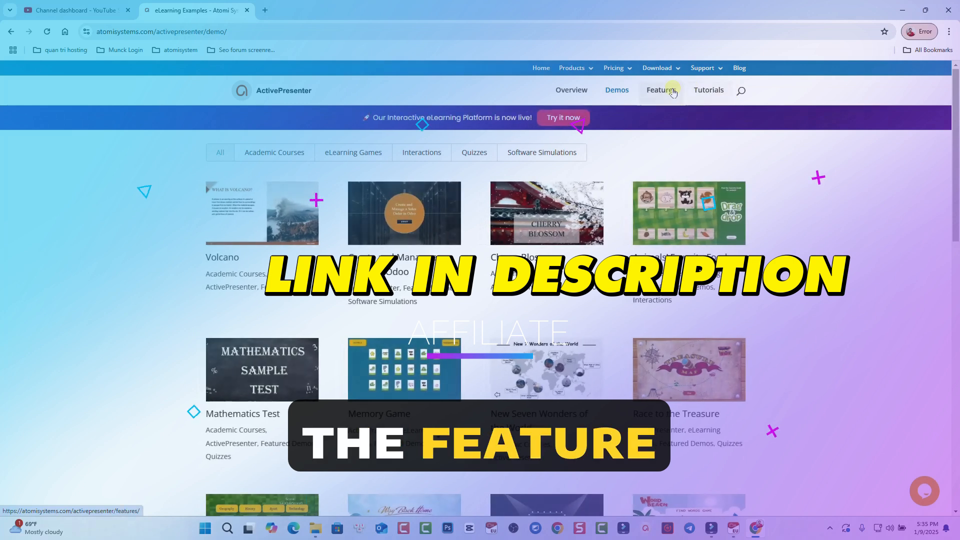
left_click(672, 90)
left_click(708, 90)
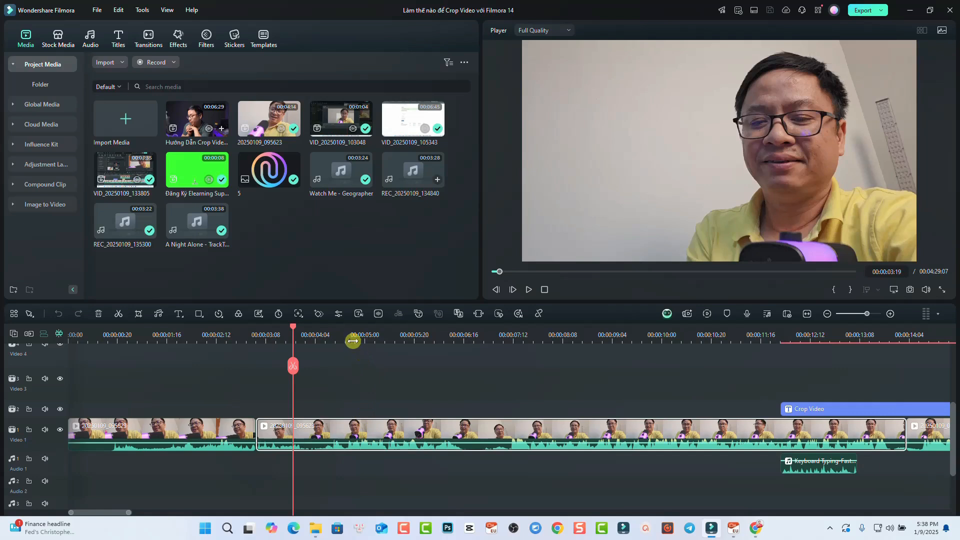
Switch to Filmora, place the playhead at 00:00:04:19 on the second clip and open its Crop and Zoom settings in Crop mode.
left_click(353, 341)
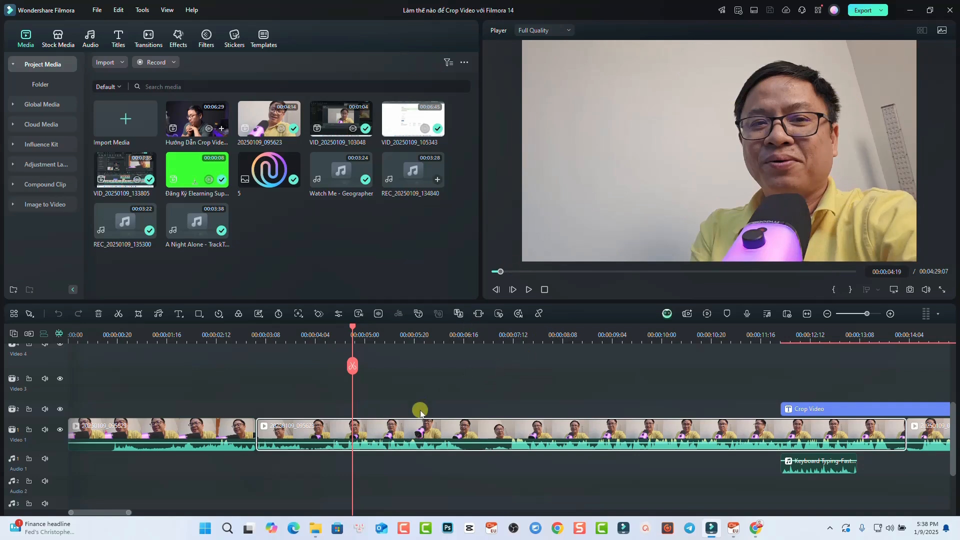
scroll(363, 438, "down", 1)
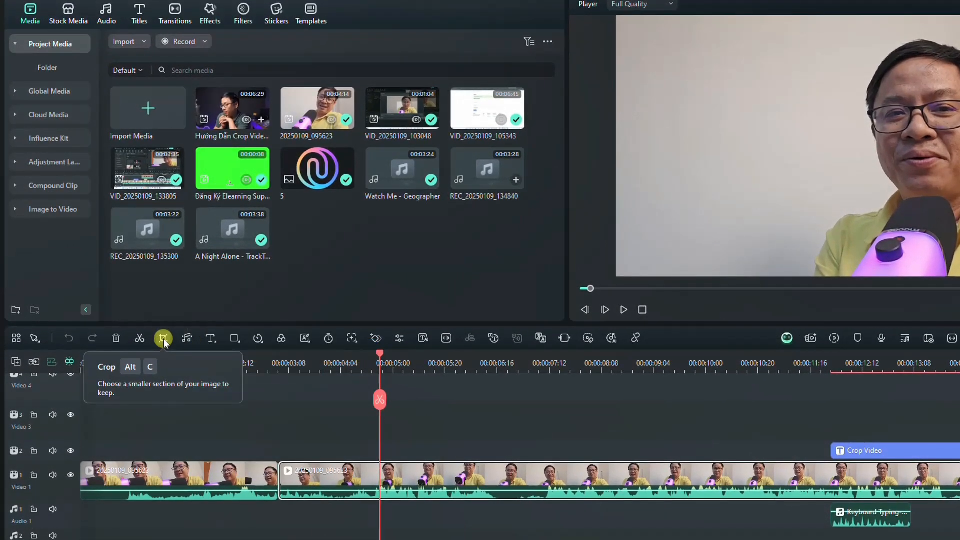
left_click(163, 340)
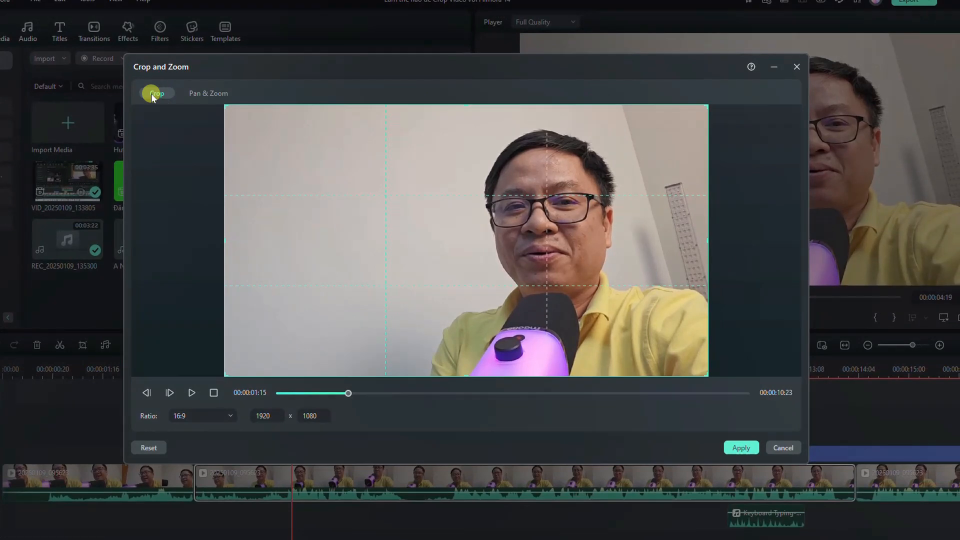
left_click(209, 95)
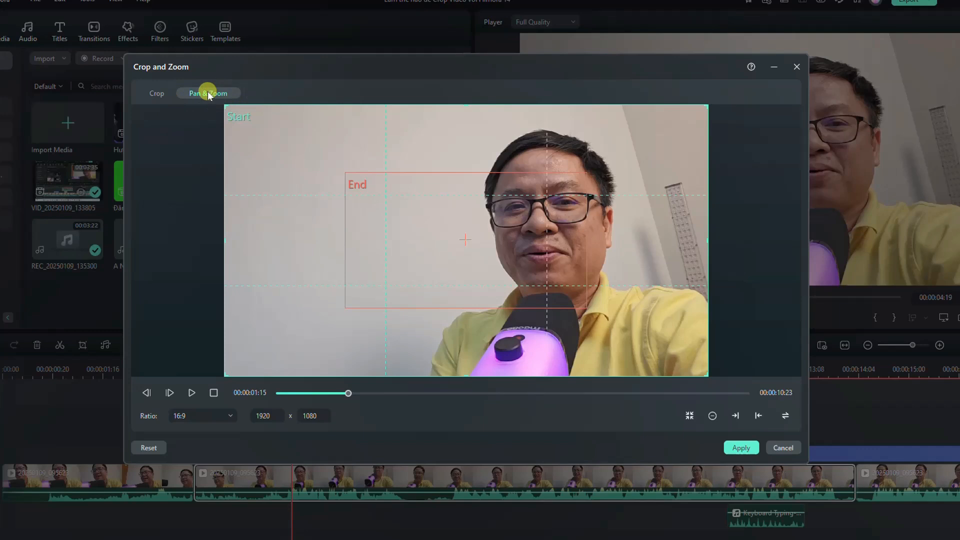
left_click(156, 93)
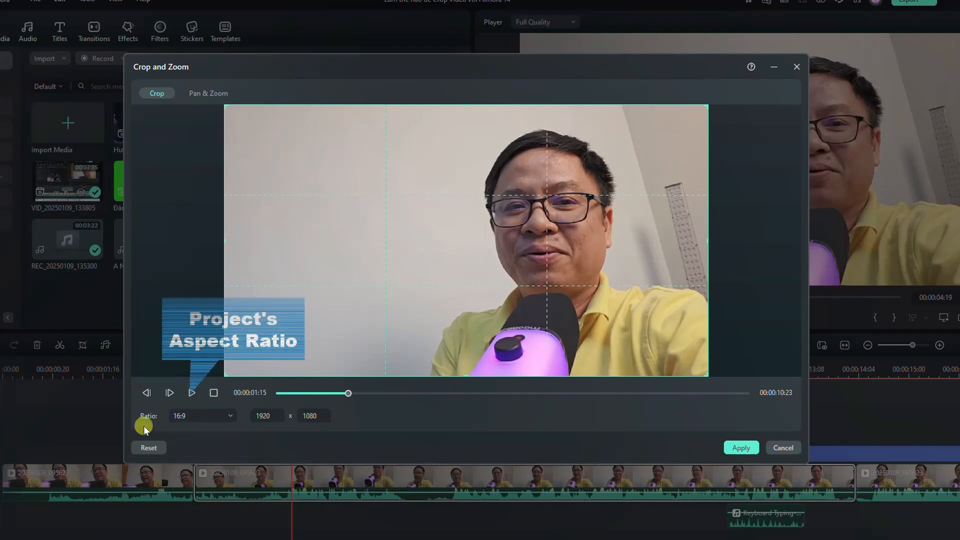
Keep the crop ratio at 16:9 and fit the crop frame around the man's head and shoulders at about 1358 x 764.
left_click(196, 419)
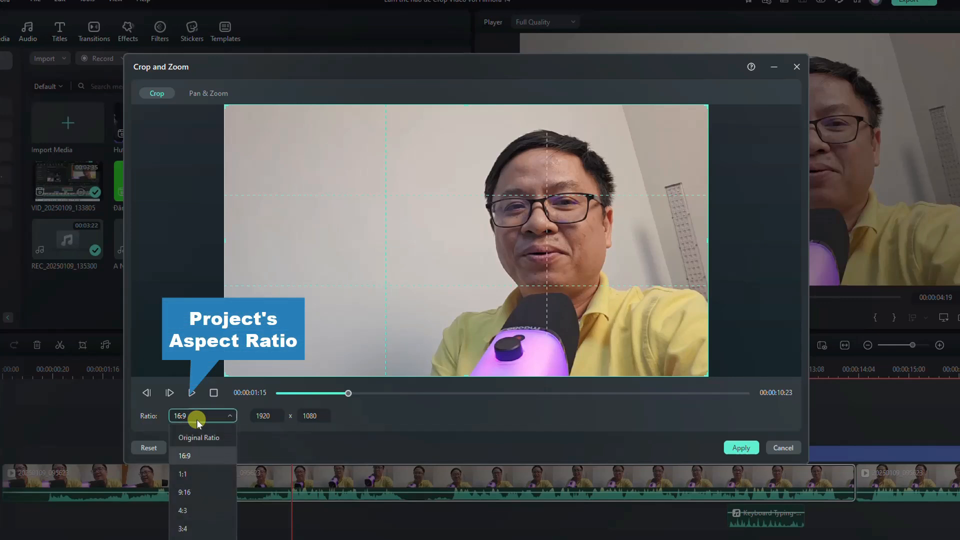
left_click(189, 454)
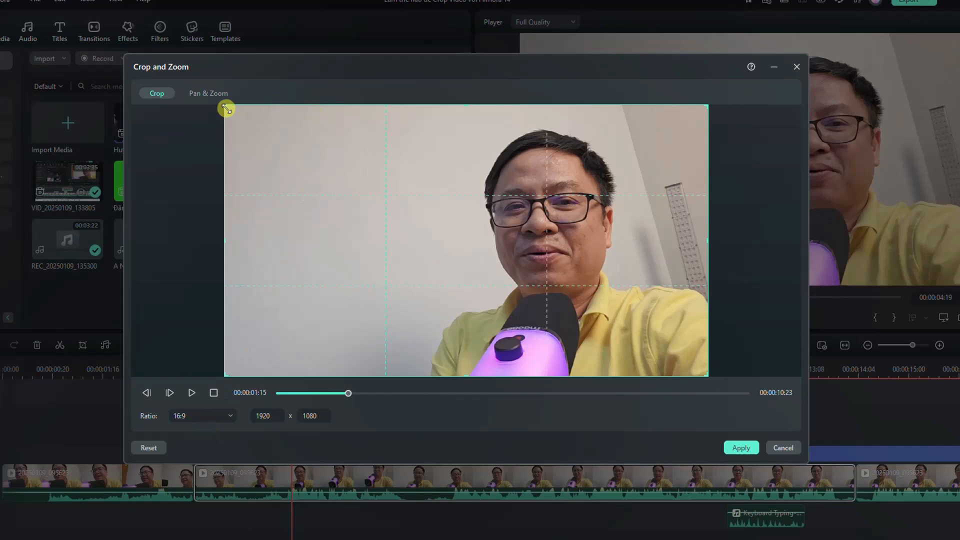
left_click_drag(226, 108, 401, 229)
left_click_drag(463, 289, 437, 210)
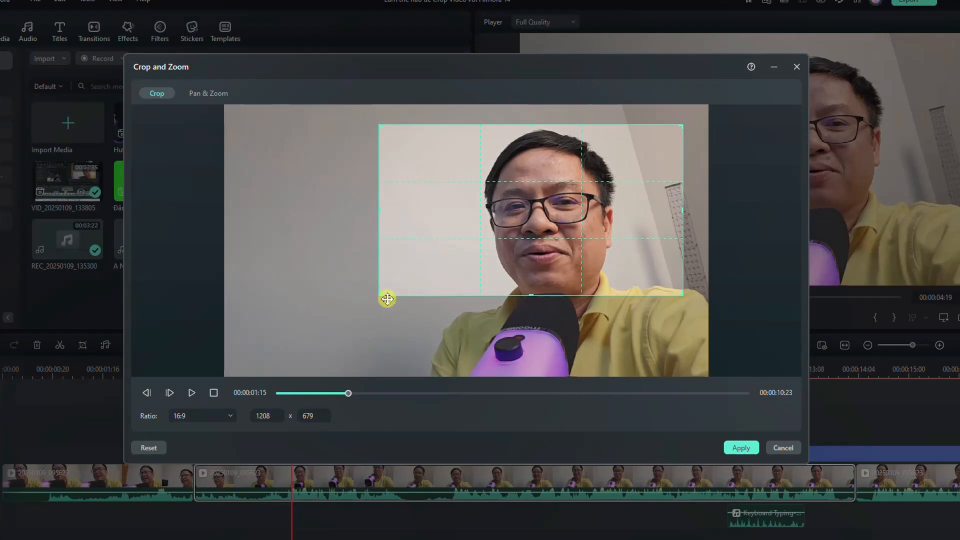
left_click_drag(381, 295, 340, 316)
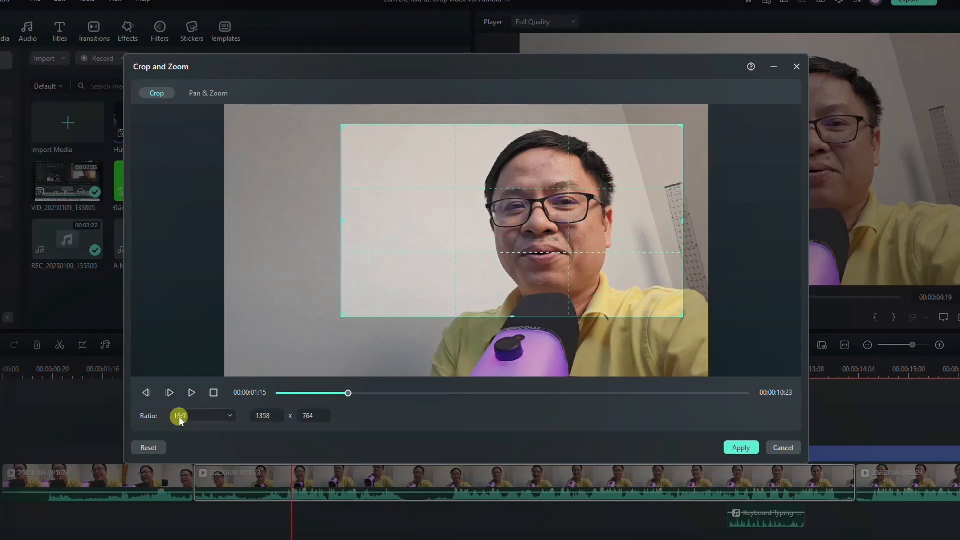
Preview the cropped second clip briefly and apply the crop.
left_click(191, 393)
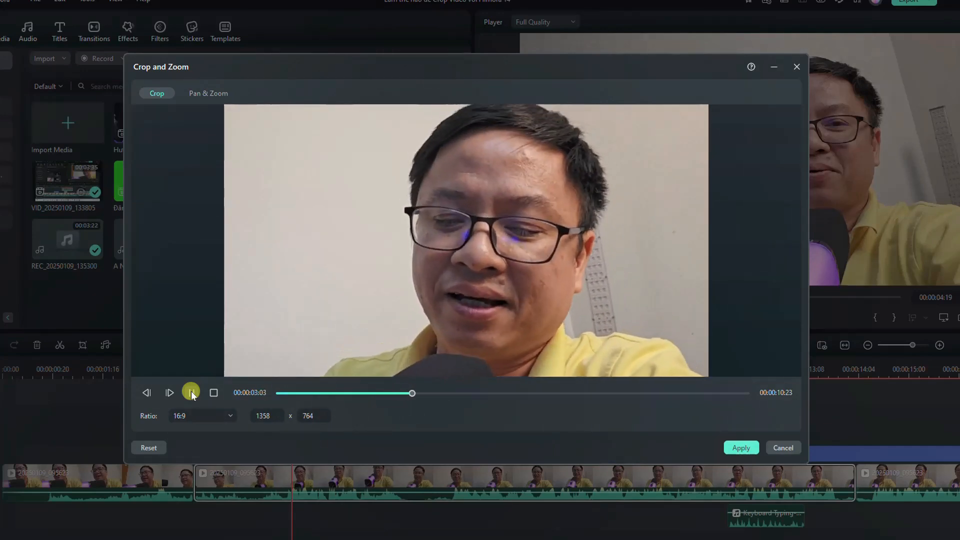
left_click(192, 393)
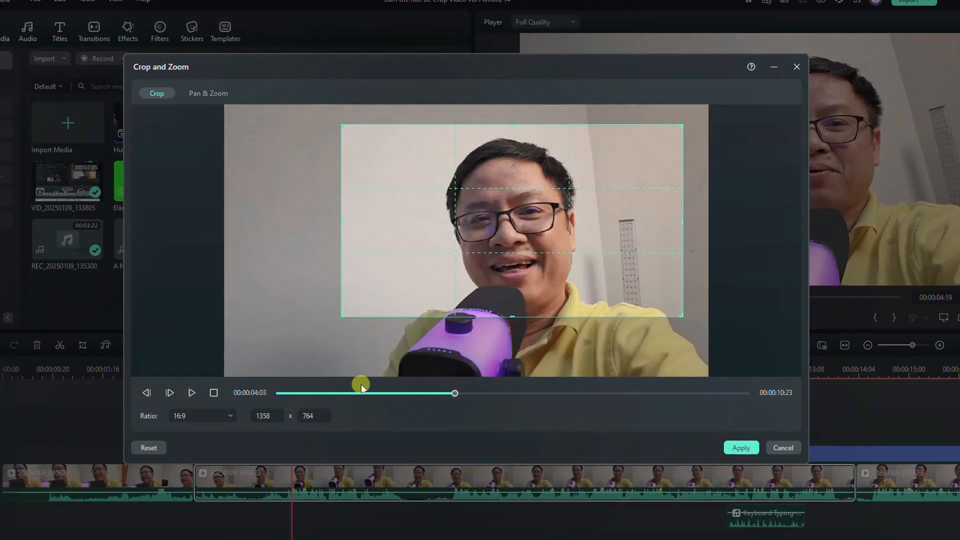
left_click(741, 448)
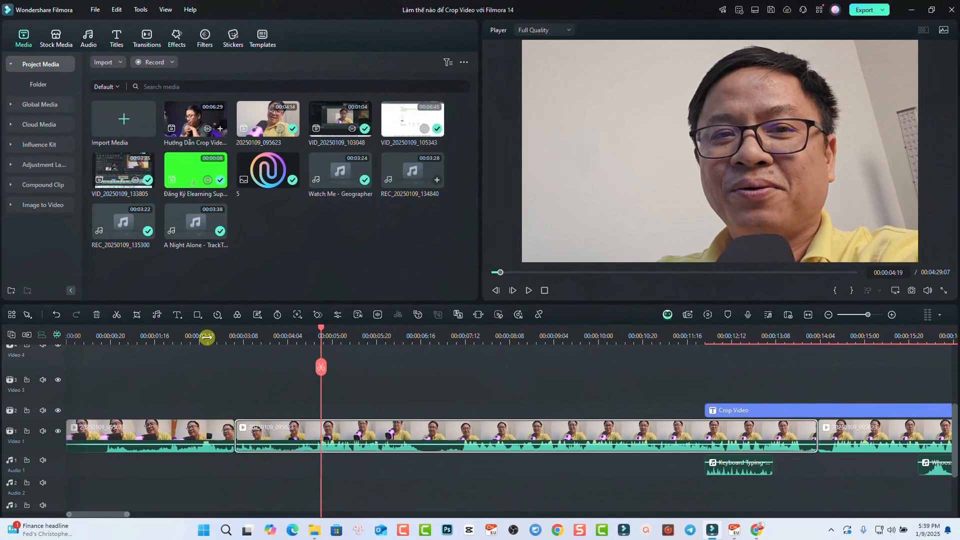
Play the timeline from 00:00:01:14 to 00:00:06:02 to compare the first clip with the cropped second clip.
left_click(123, 368)
left_click(201, 450)
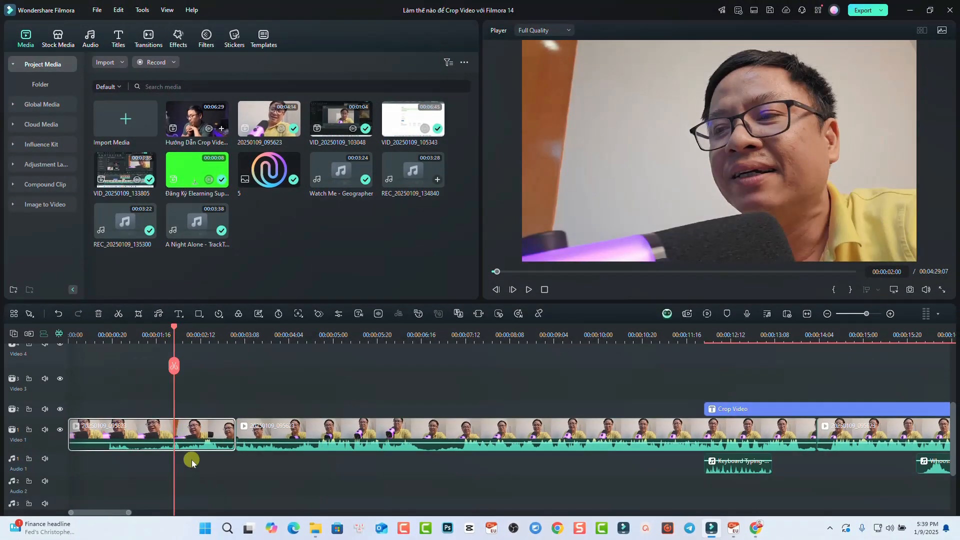
left_click(285, 336)
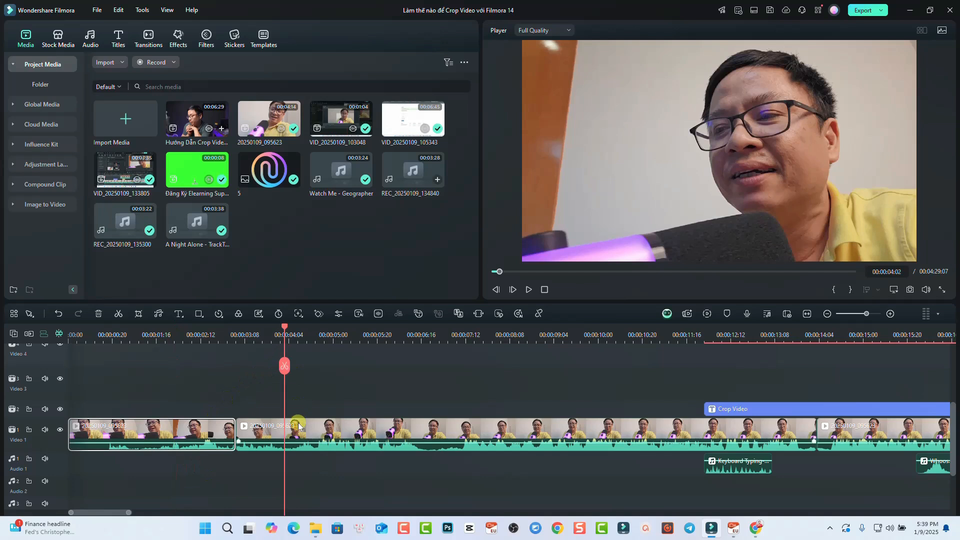
left_click(299, 425)
left_click(152, 333)
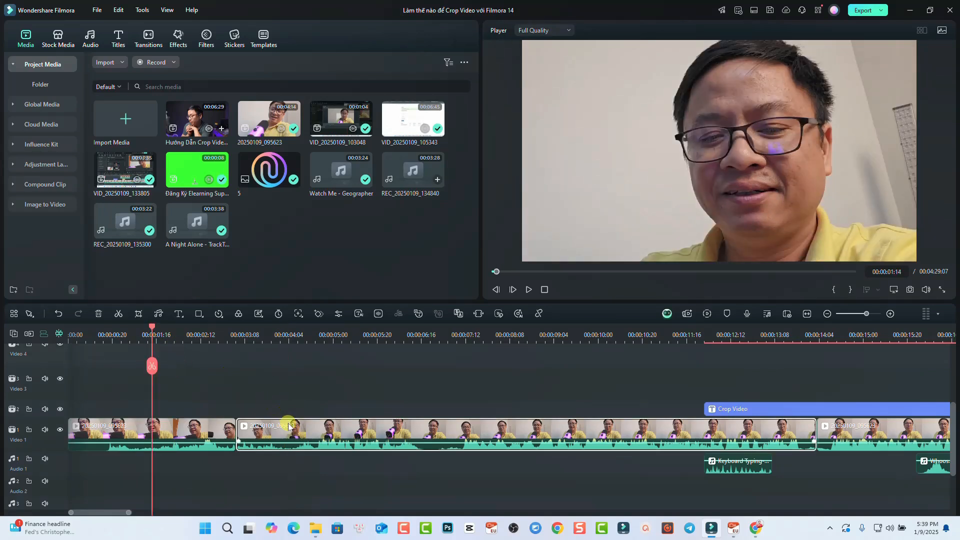
key("space")
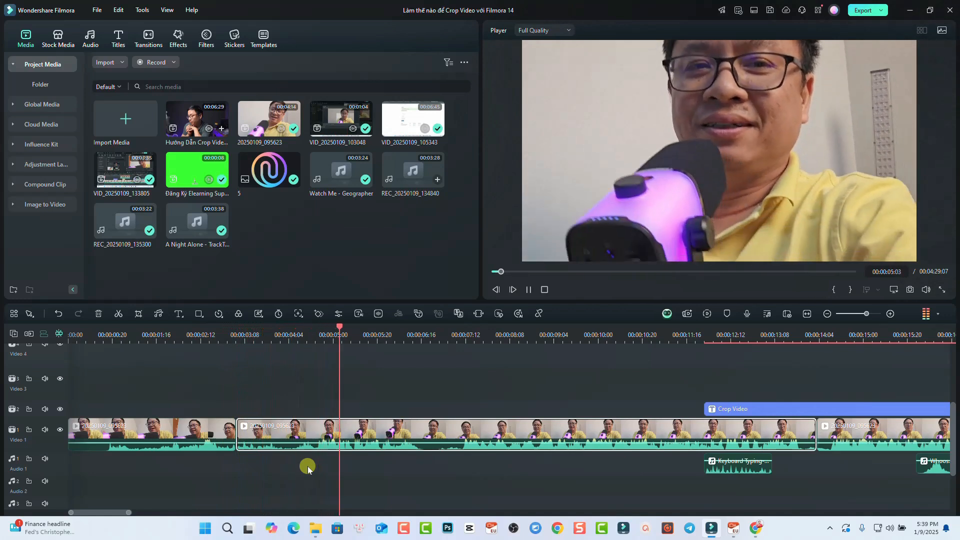
key("space")
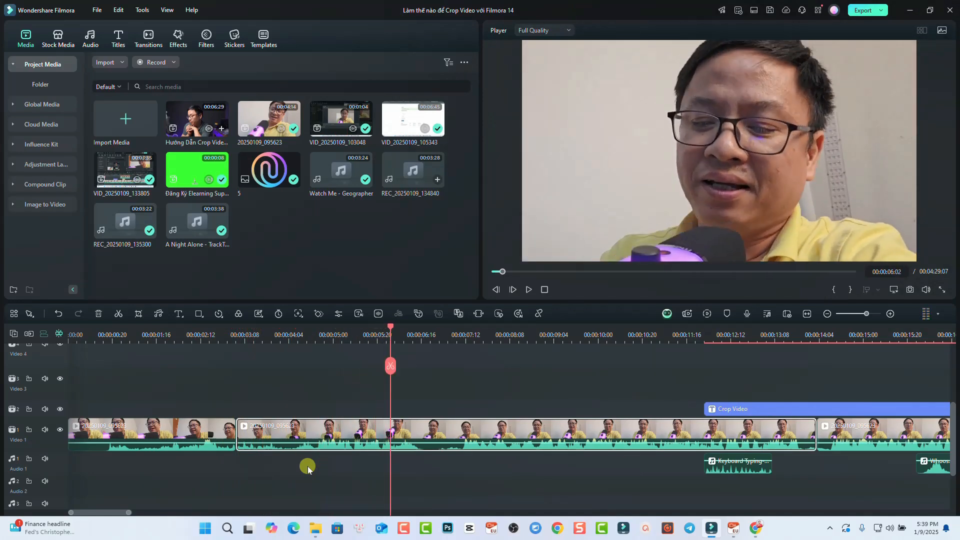
Split the cropped clip at 00:00:06:02 and restore the part after the cut to the full 1920 x 1080 frame.
left_click(391, 367)
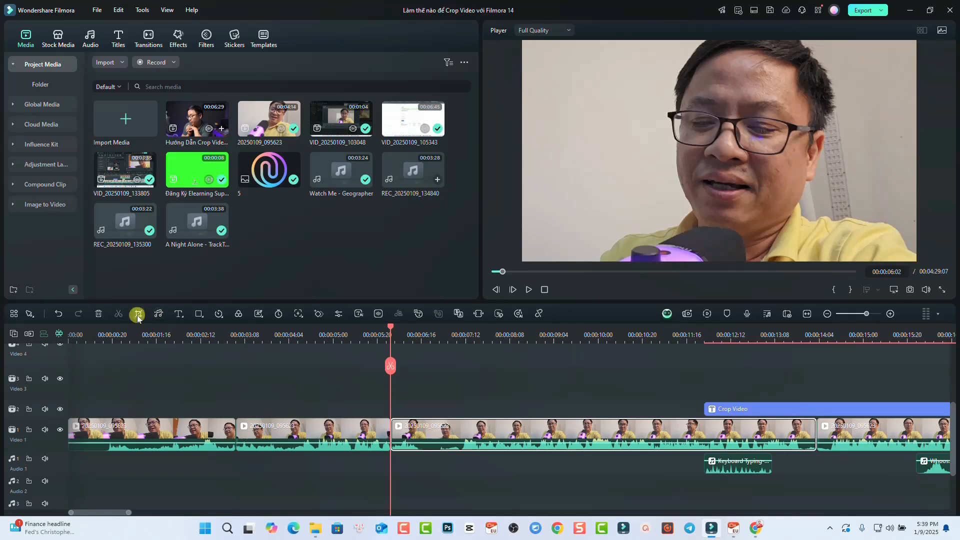
left_click(138, 315)
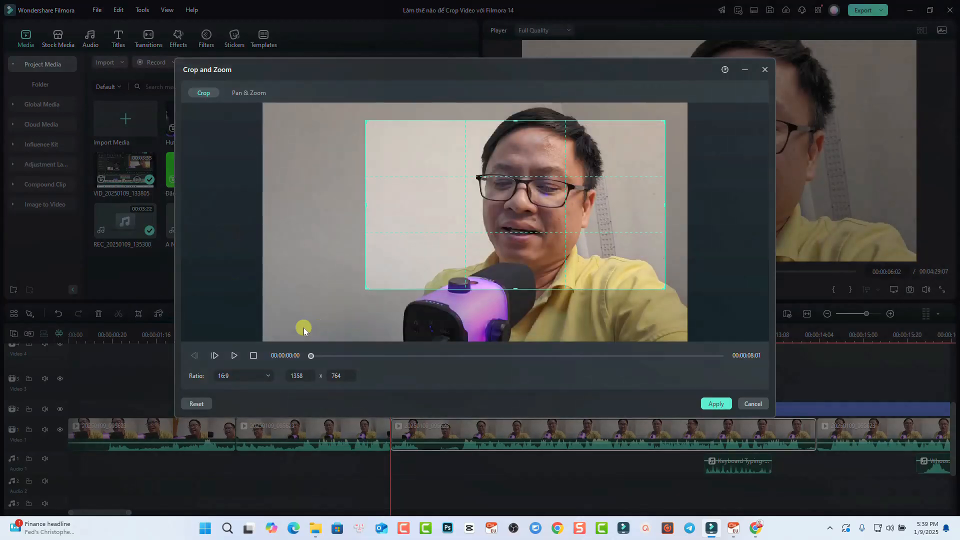
left_click_drag(367, 285, 261, 347)
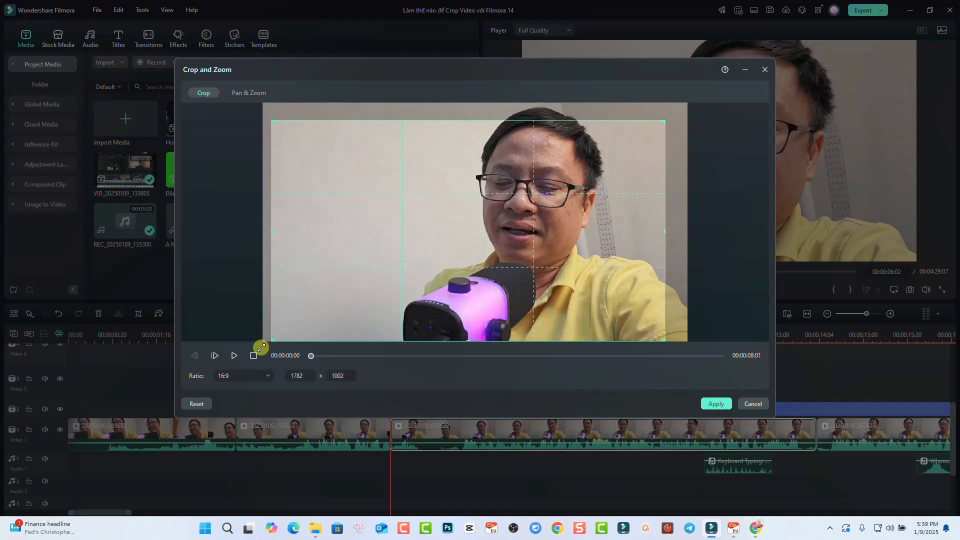
left_click_drag(347, 274, 352, 257)
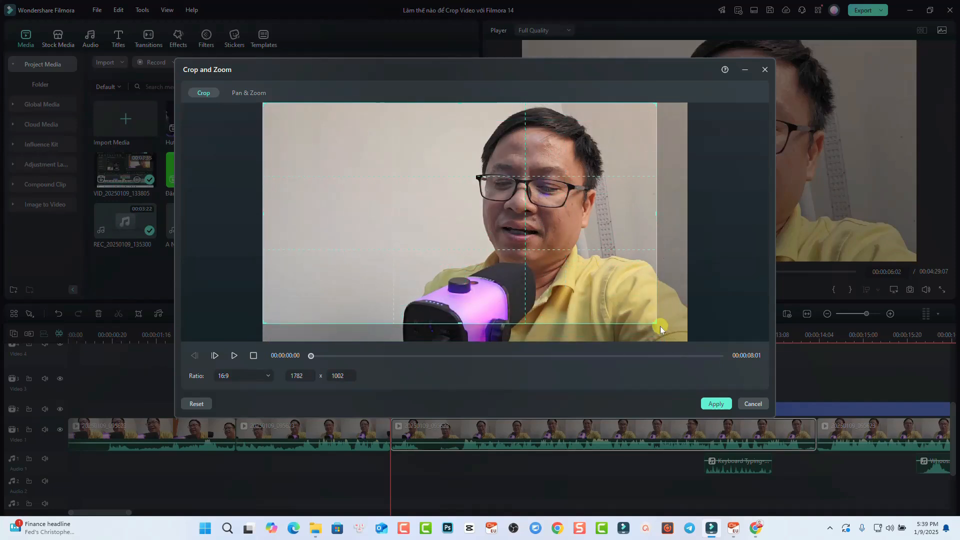
left_click_drag(654, 323, 693, 345)
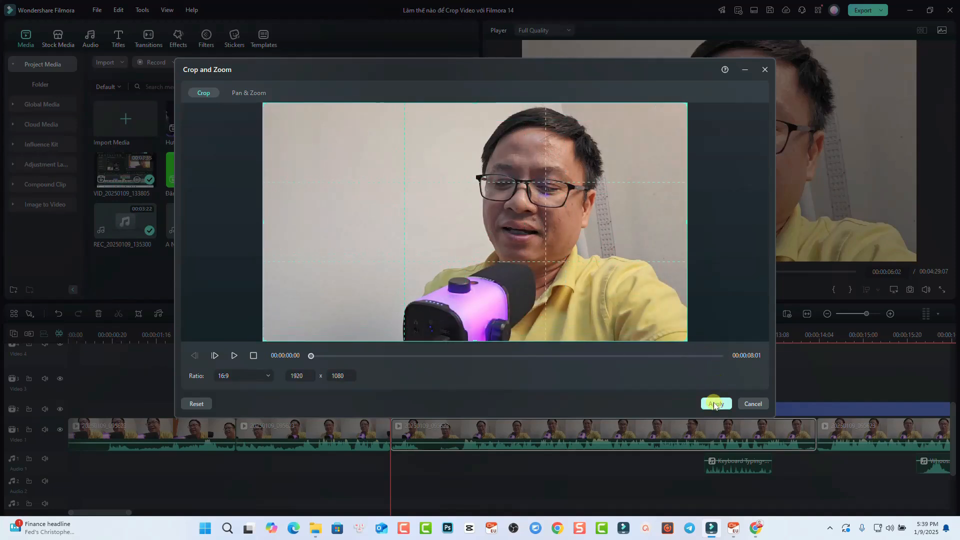
left_click(713, 404)
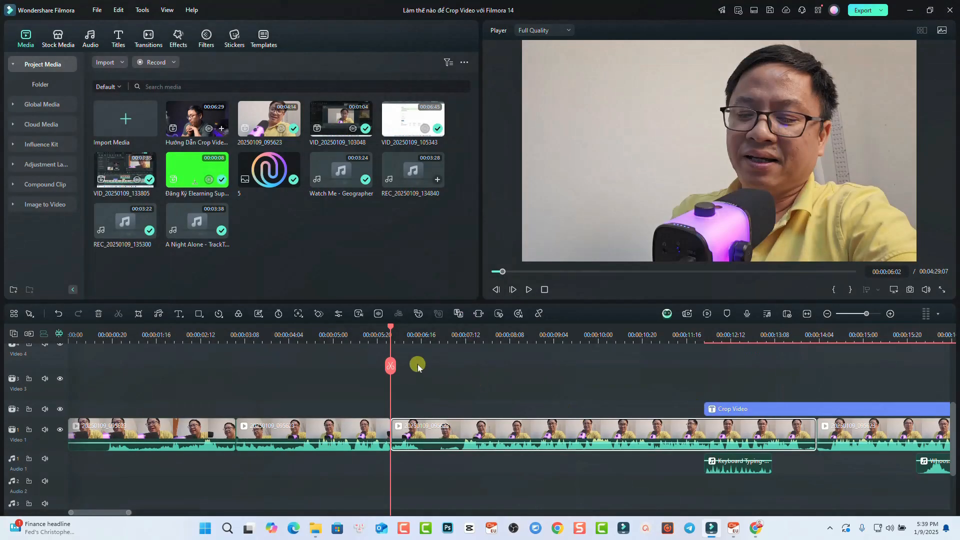
Play the timeline across the new cut up to 00:00:08:00 to check the change in framing.
left_click(329, 336)
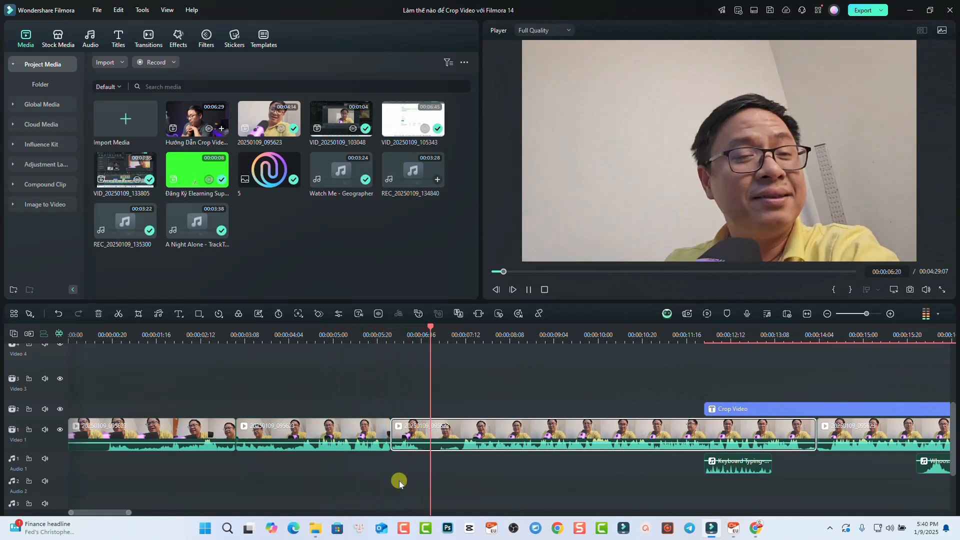
key("space")
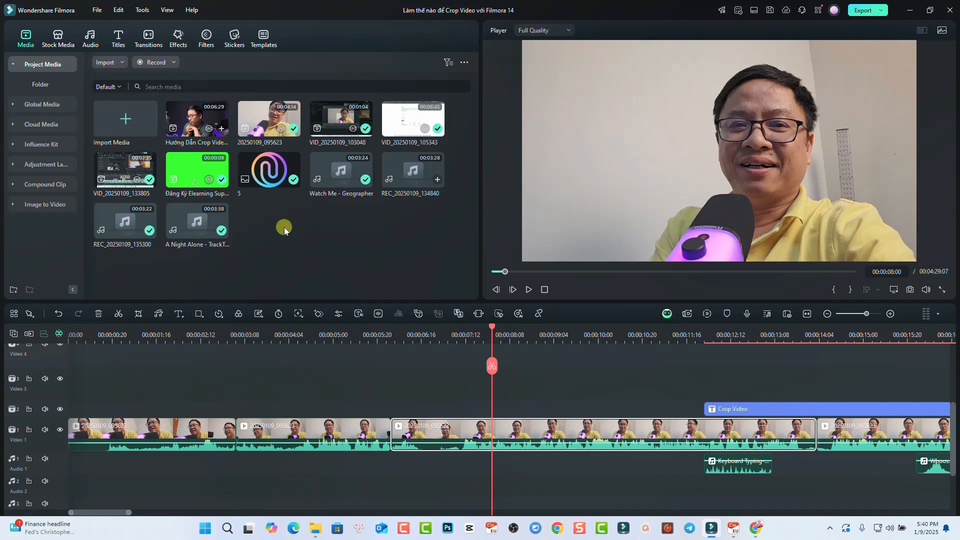
Search the effects for "crop" and add the Crop effect at the start of the Video 3 track.
left_click(175, 37)
left_click(140, 63)
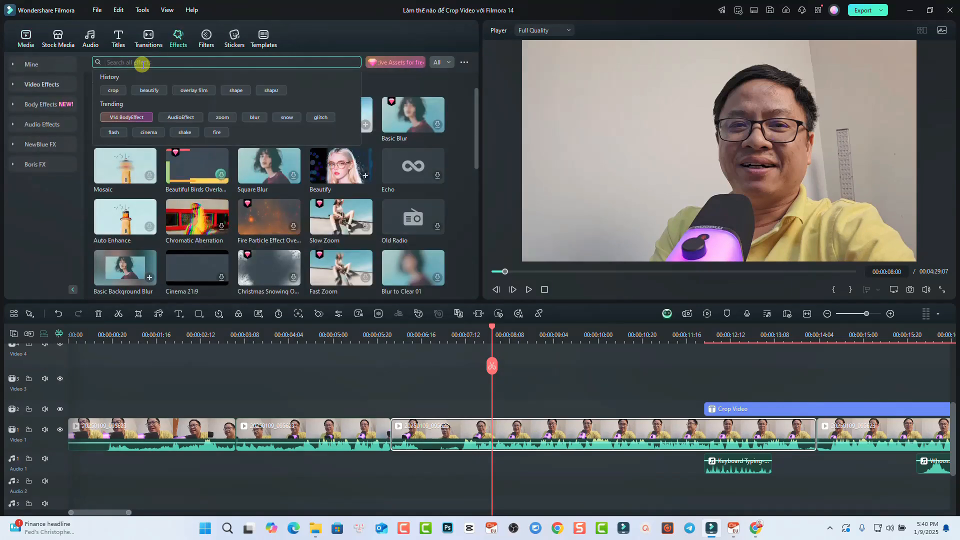
type("crop")
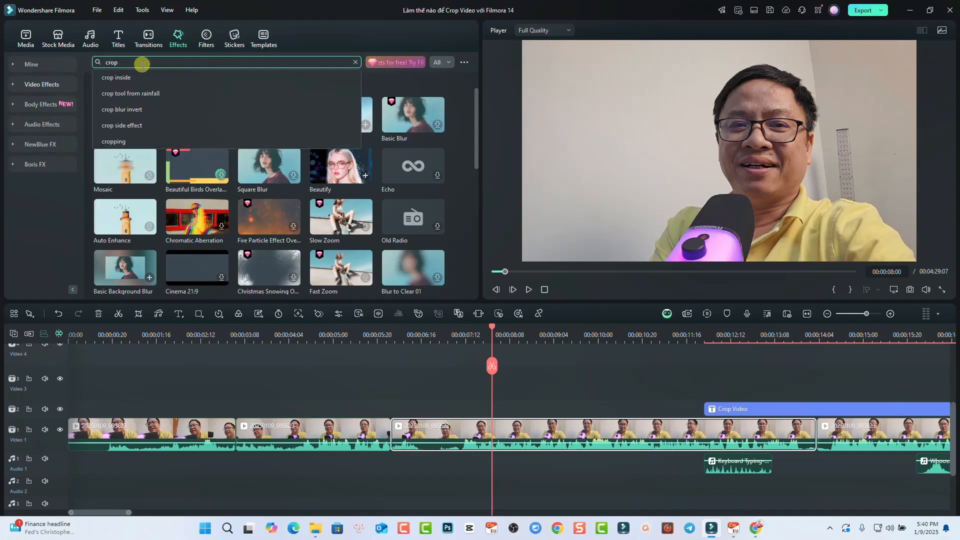
key("Return")
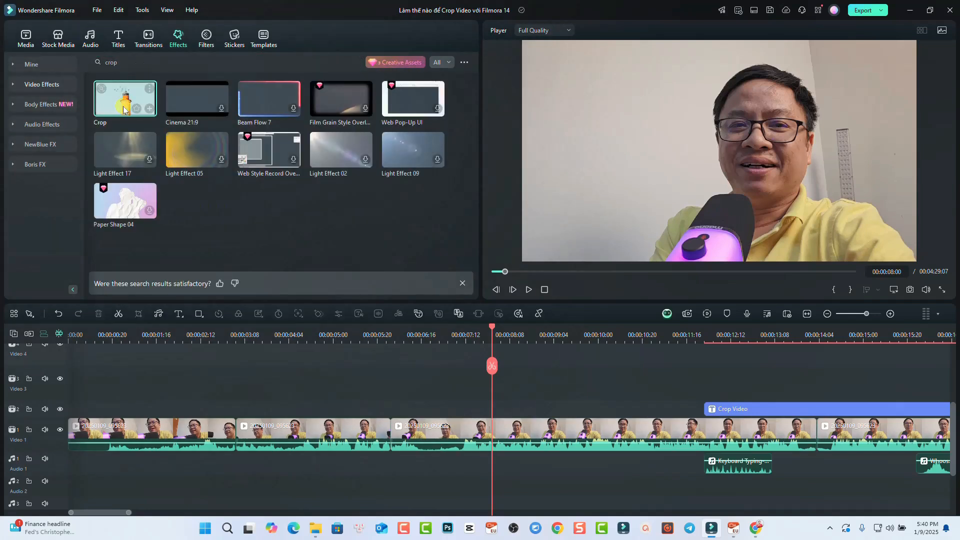
left_click_drag(124, 109, 70, 409)
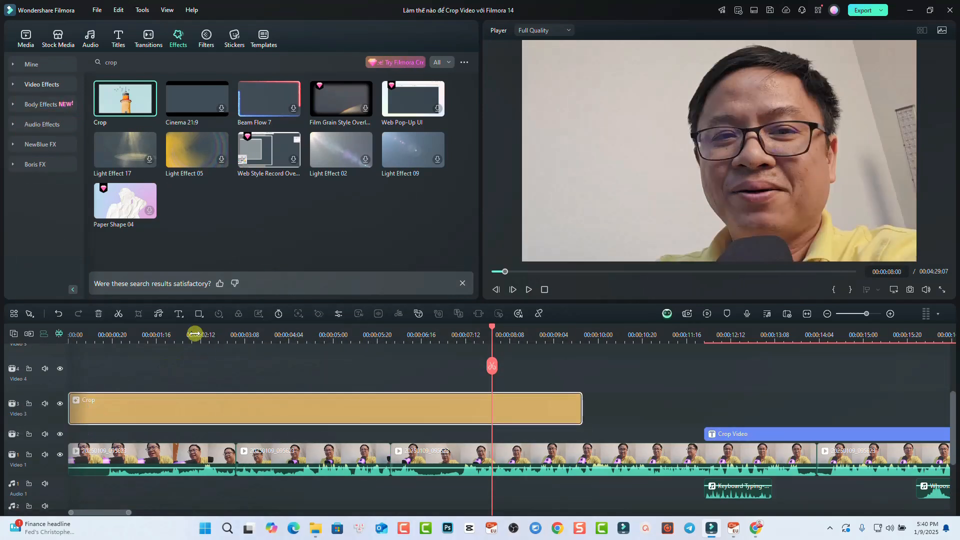
Set the Crop effect on the Video 3 track to Left 20.79, Right 12.05, Top 9.84 and Bottom 10.82.
left_click(161, 334)
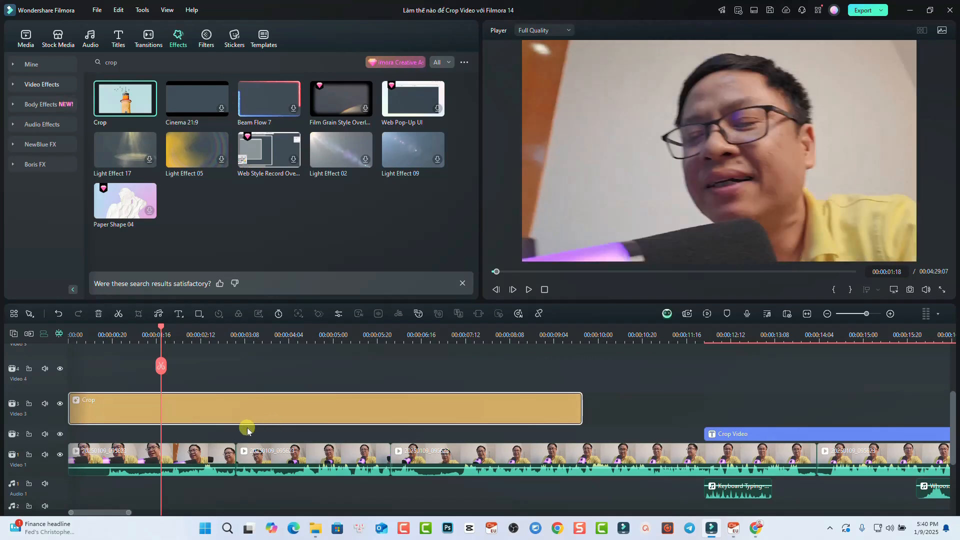
double_click(165, 409)
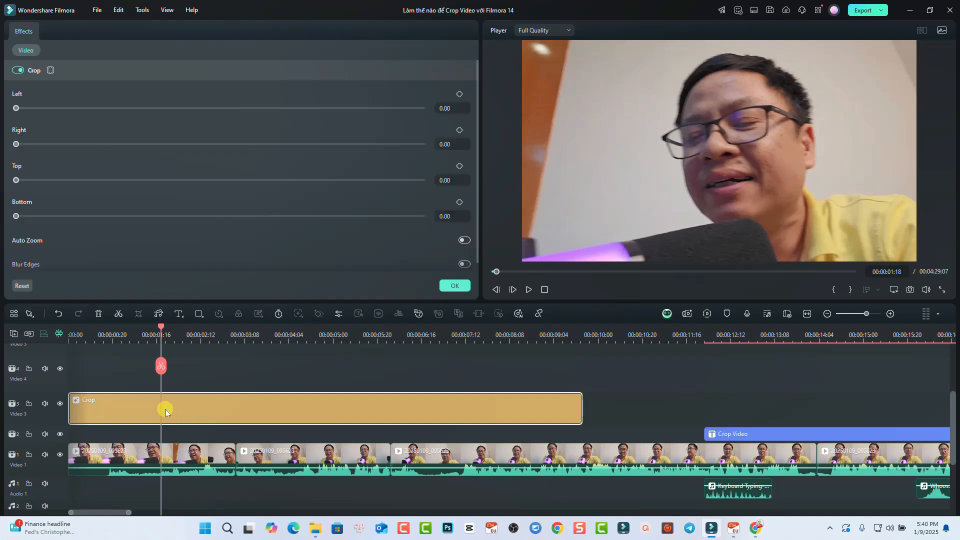
left_click(17, 71)
left_click(19, 72)
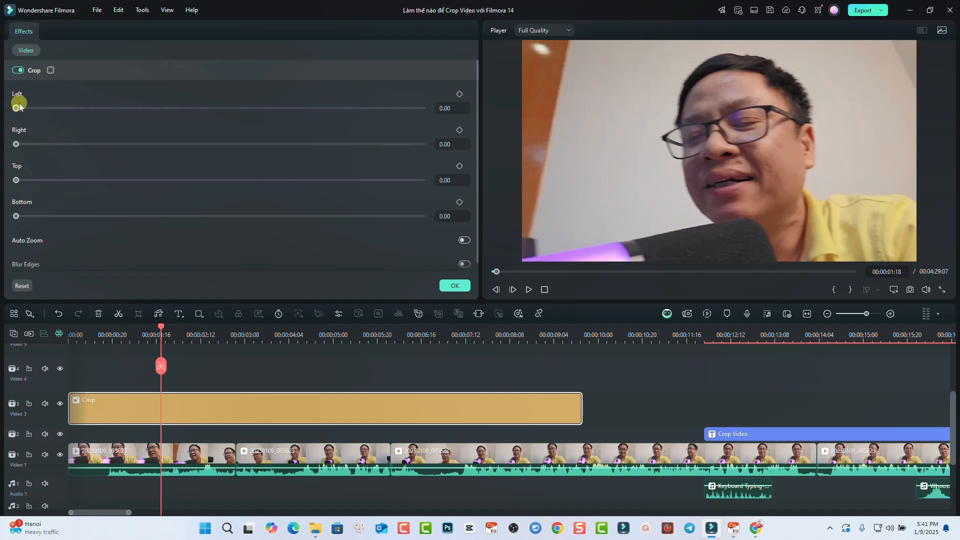
left_click_drag(18, 110, 101, 115)
left_click_drag(17, 144, 64, 144)
left_click_drag(16, 181, 56, 180)
left_click_drag(18, 217, 59, 216)
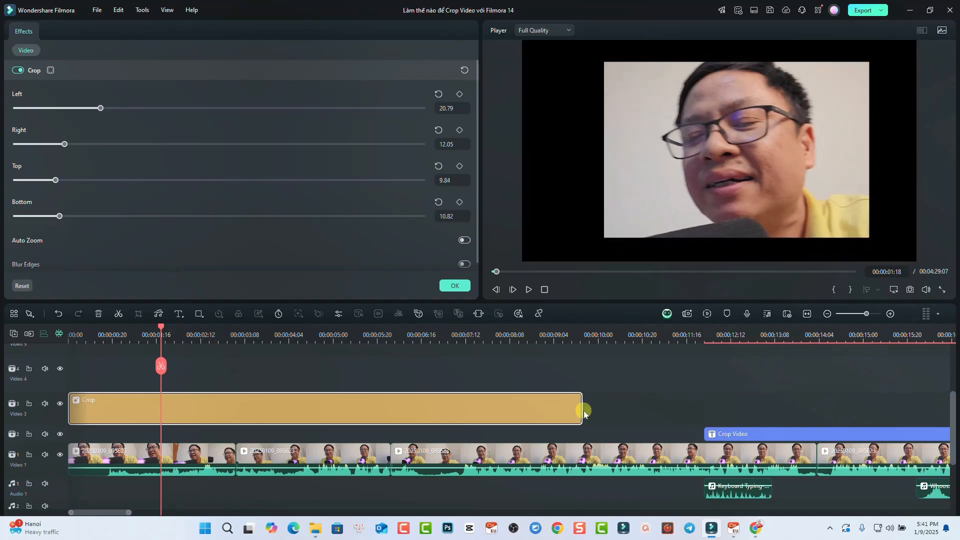
Move the Crop effect to the start of the Video 4 track and extend its end to about 00:00:30:00.
scroll(567, 429, "down", 5, "ctrl")
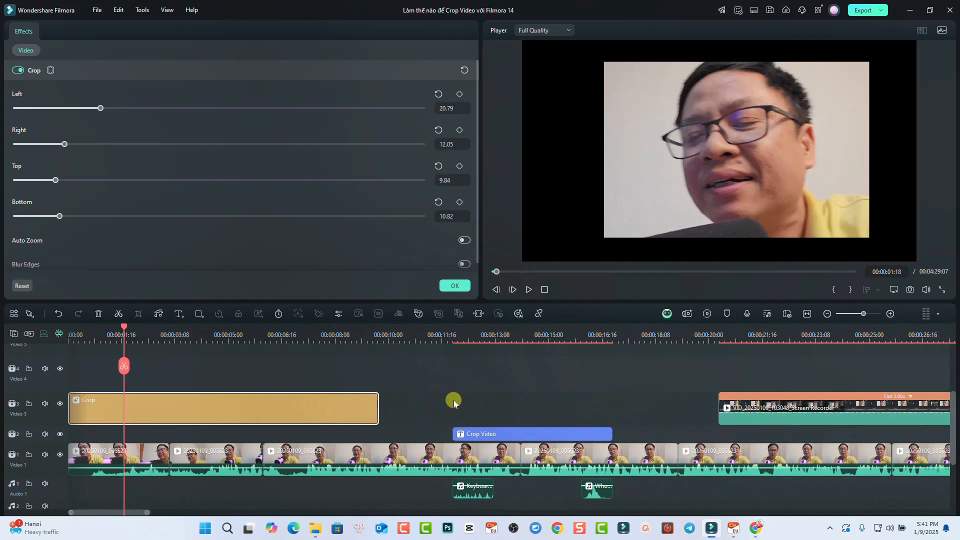
left_click_drag(295, 409, 878, 365)
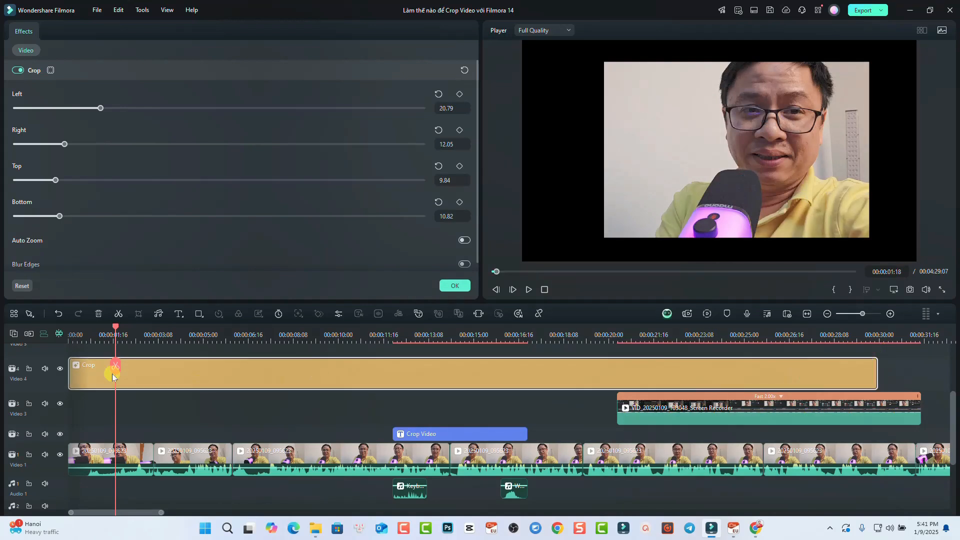
Play the timeline from 00:00:01:05 to 00:00:07:21 to check the Crop effect across the clips.
left_click(100, 342)
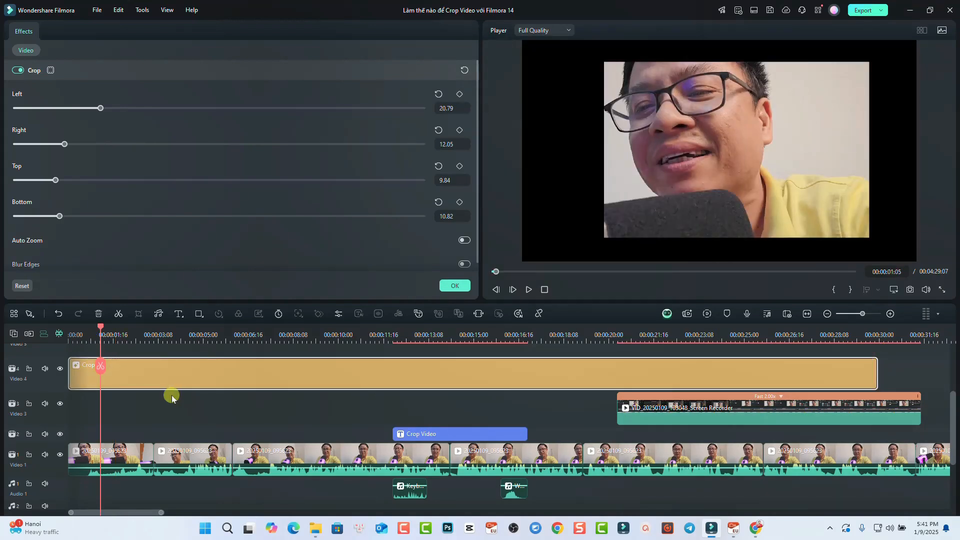
key("space")
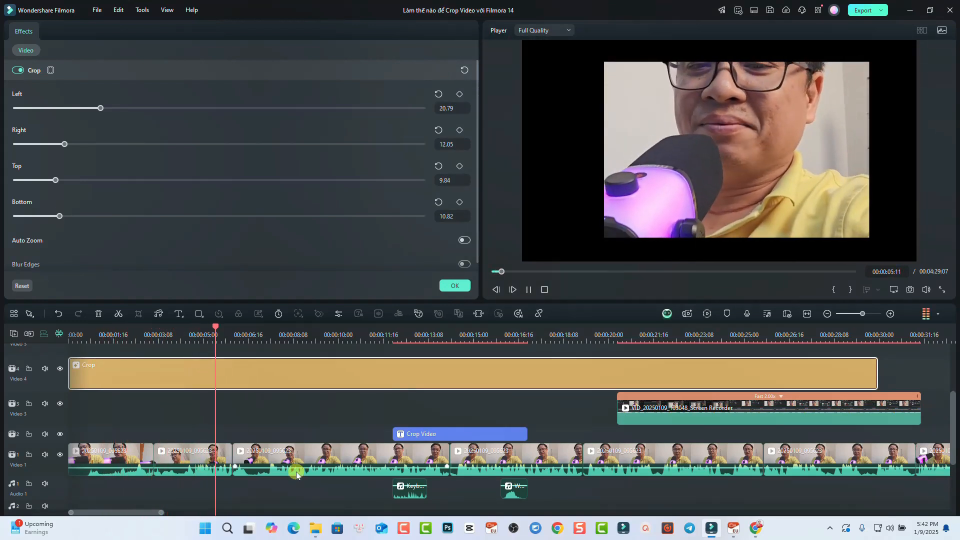
key("space")
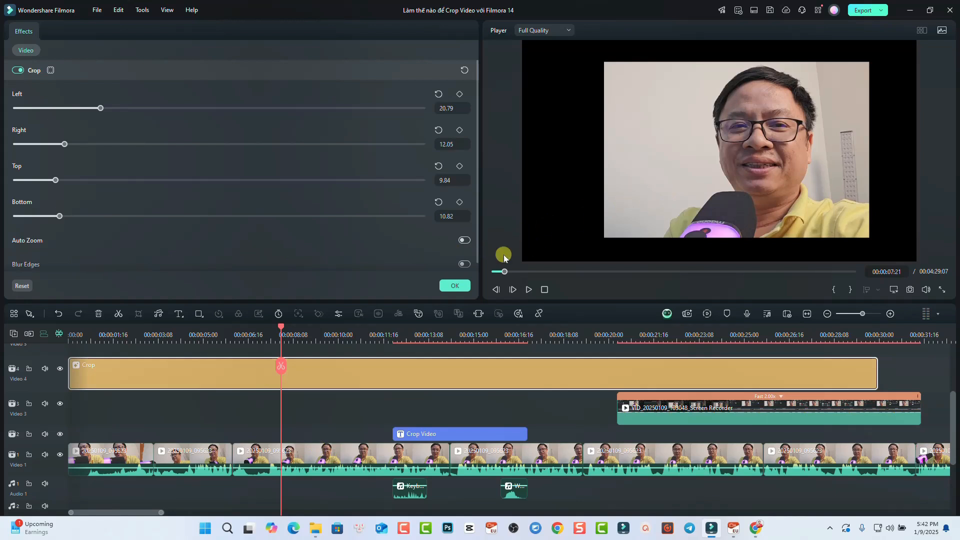
Turn on Auto Zoom for the Crop effect and play the first clip up to 00:00:02:07 to check the framing.
left_click(466, 242)
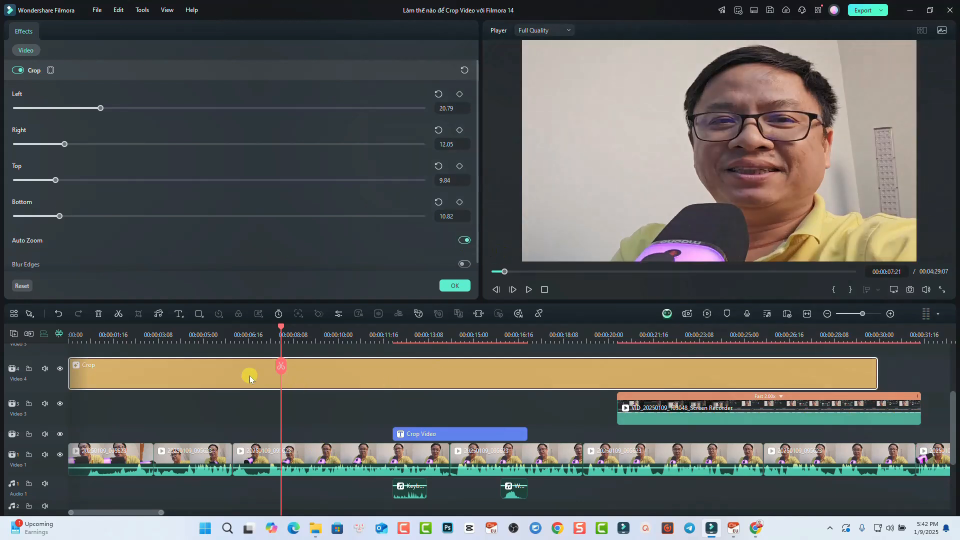
left_click(103, 341)
key("space")
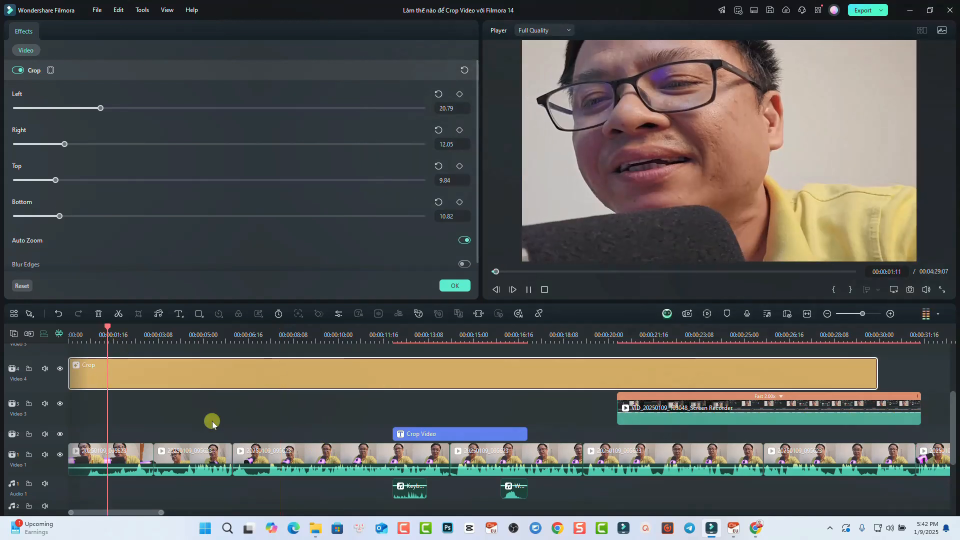
key("space")
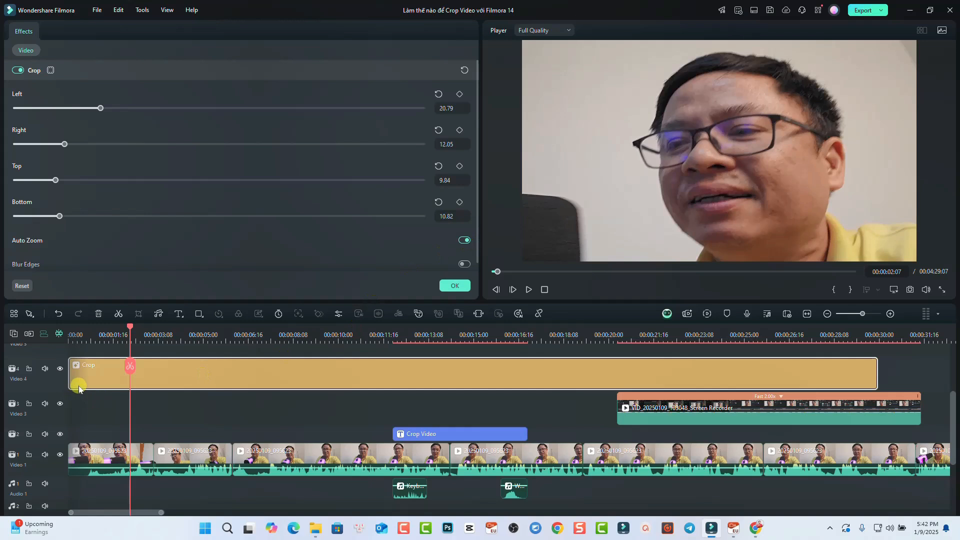
Turn off Auto Zoom for the Crop effect and accept its settings.
left_click(462, 240)
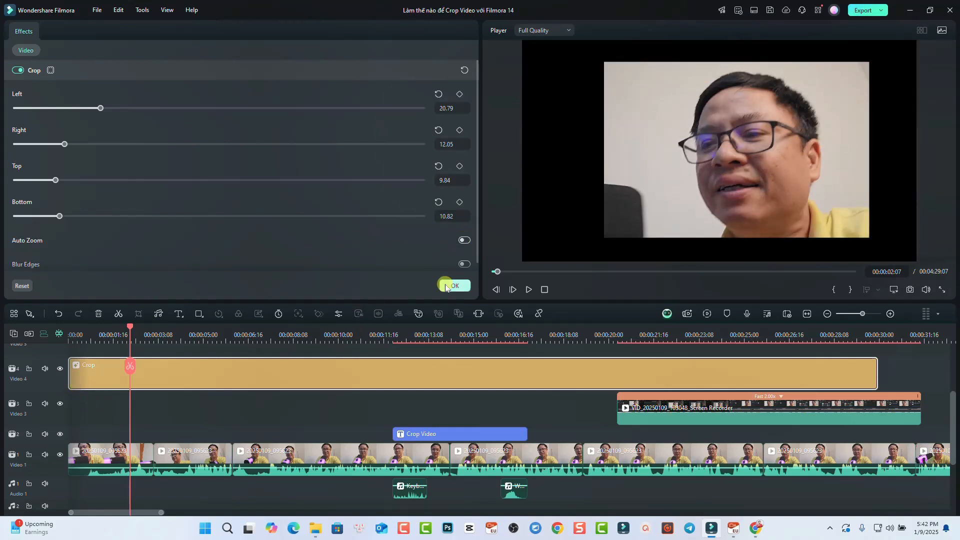
left_click(454, 286)
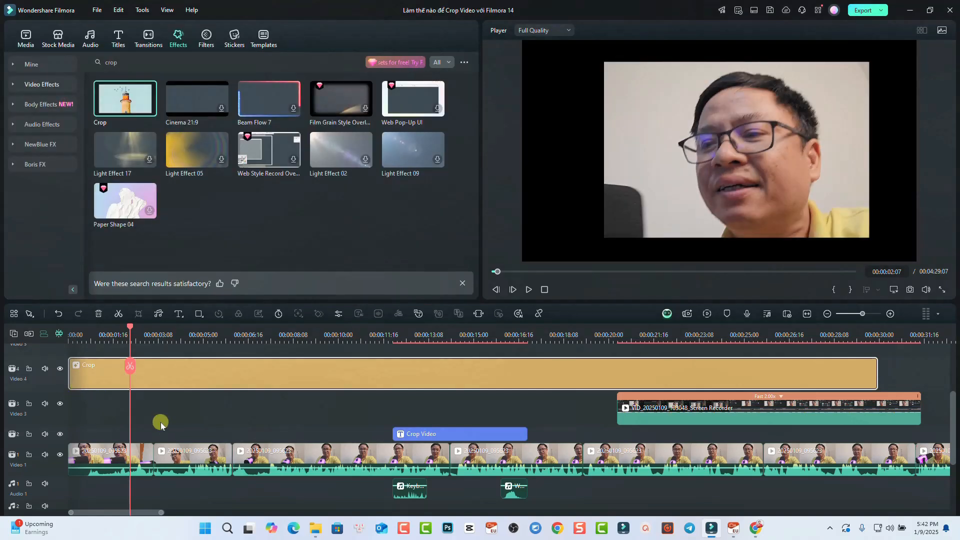